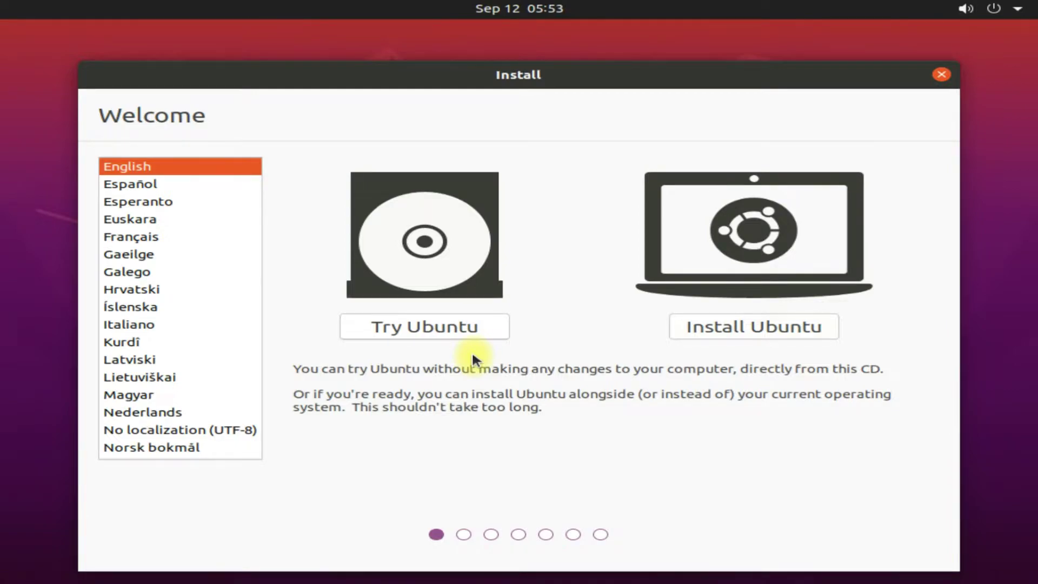
# - Start installing Ubuntu with the English (US) keyboard layout and a Minimal installation
pyautogui.click(770, 330)
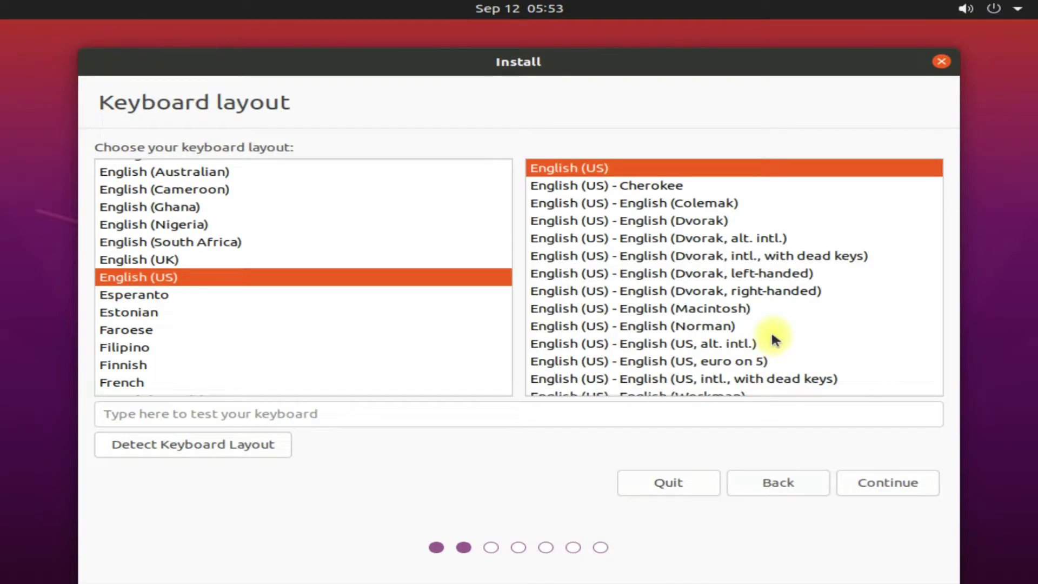
pyautogui.click(883, 480)
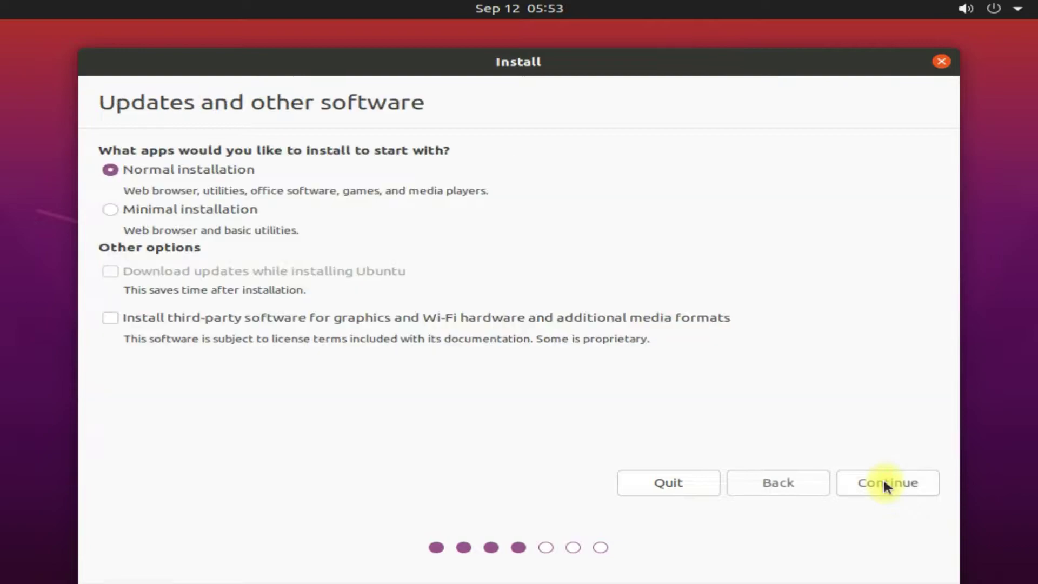
pyautogui.click(111, 209)
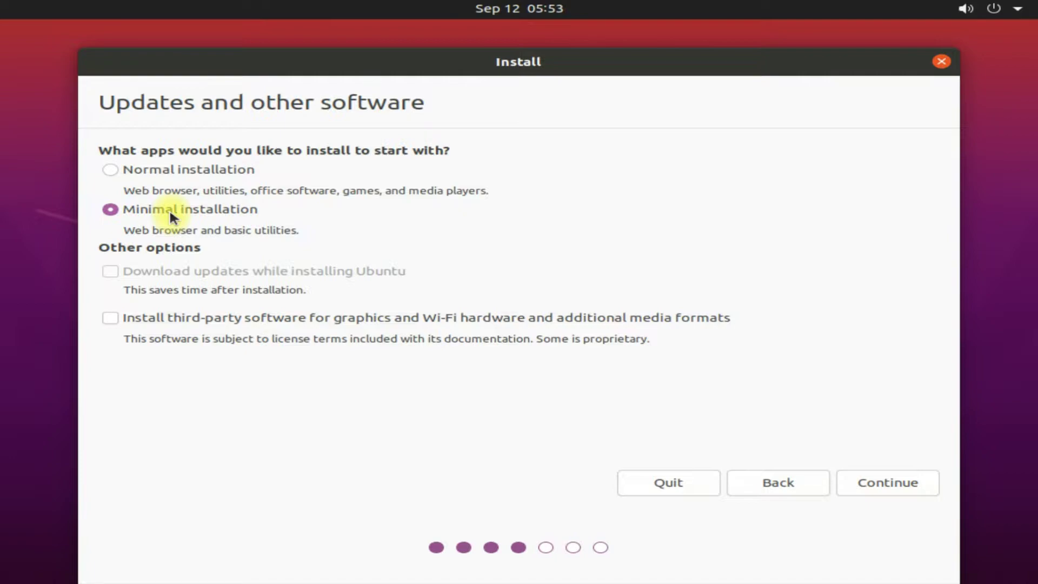
pyautogui.click(899, 482)
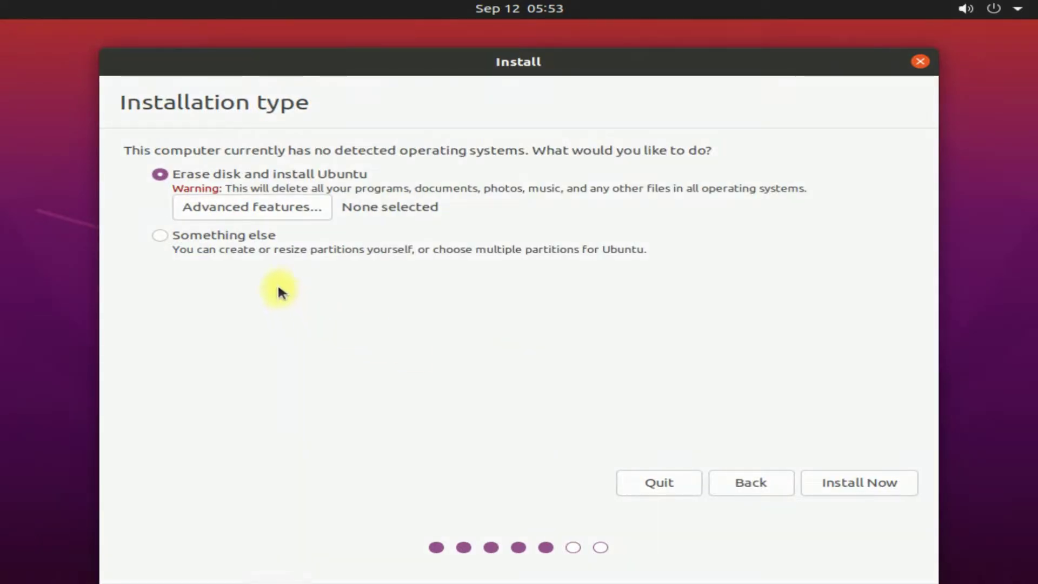
# - Choose 'Something else' as the installation type to partition the disk manually
pyautogui.click(160, 235)
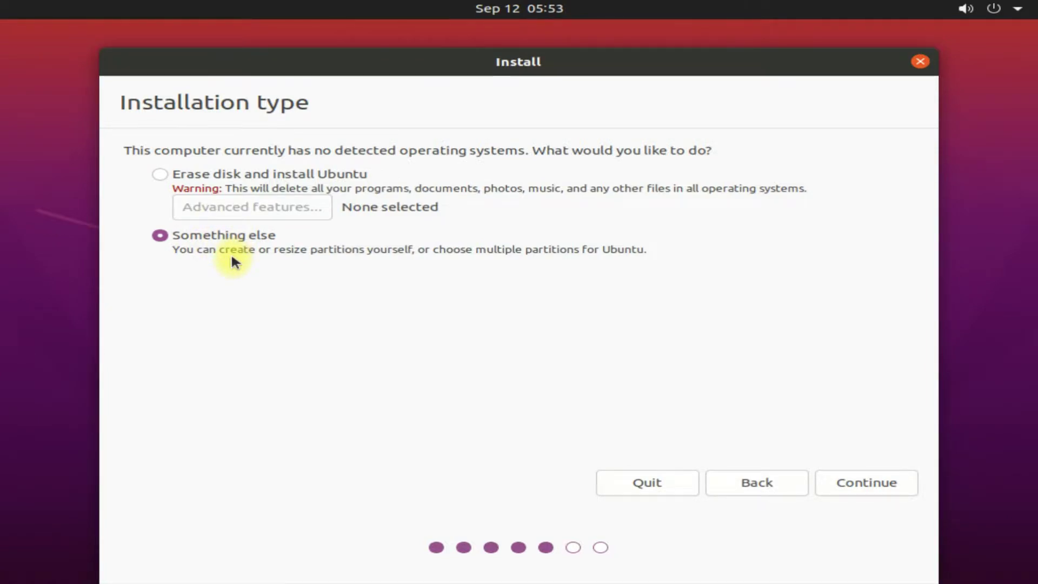
pyautogui.click(850, 486)
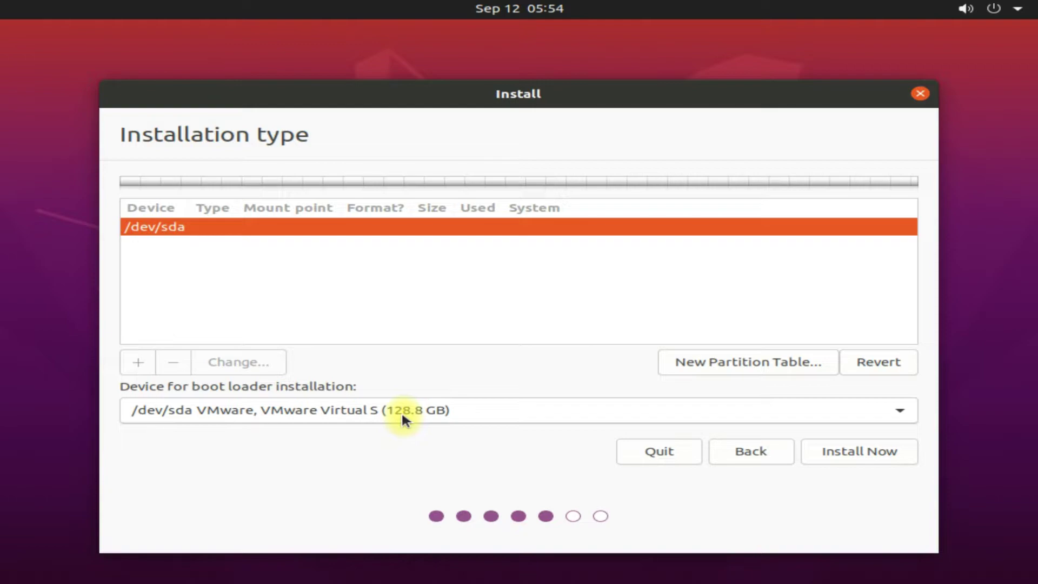
# - Create a new empty partition table on /dev/sda and select its free space
pyautogui.click(772, 364)
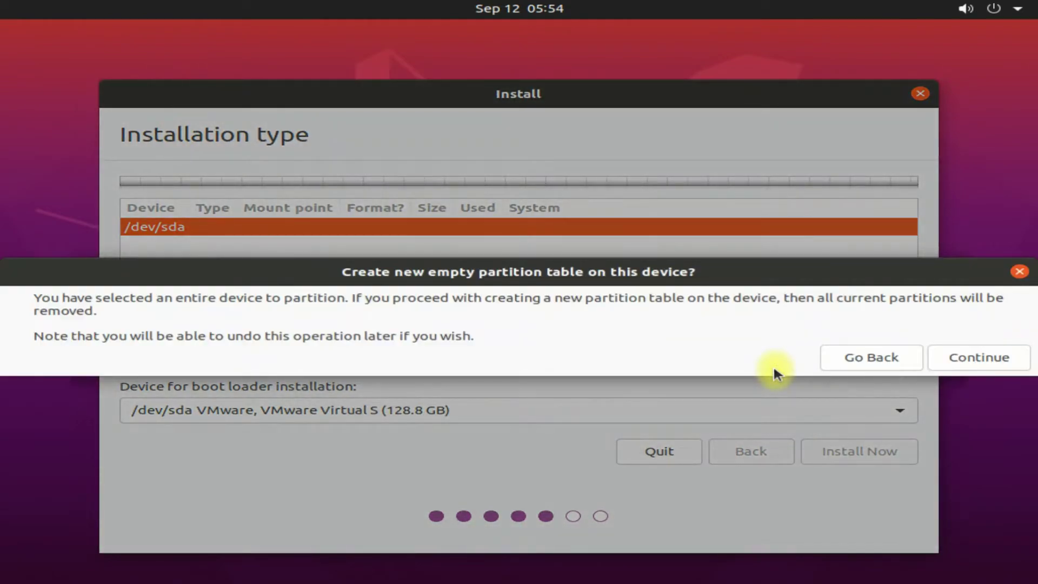
pyautogui.click(965, 357)
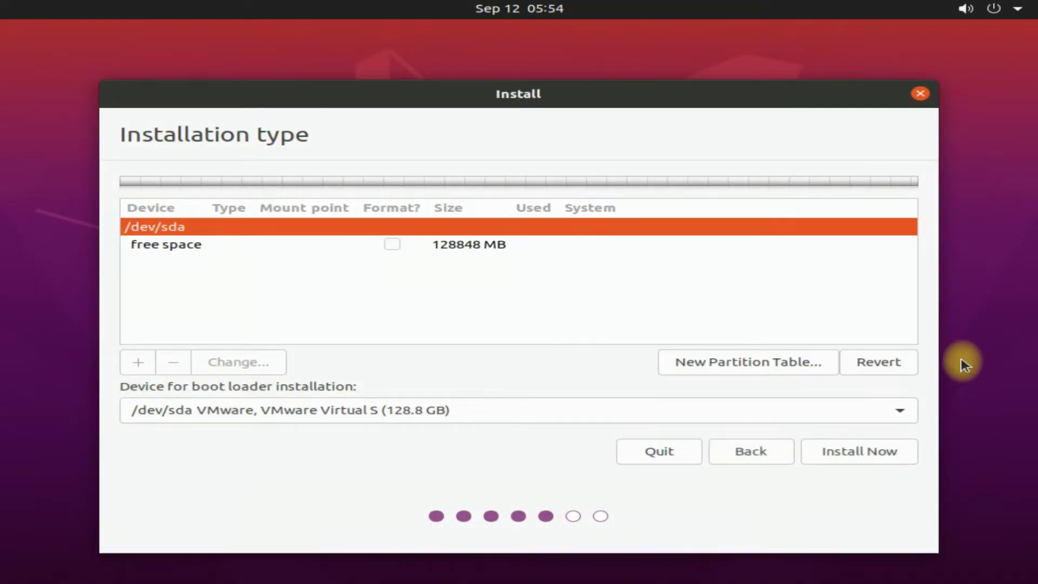
pyautogui.click(467, 243)
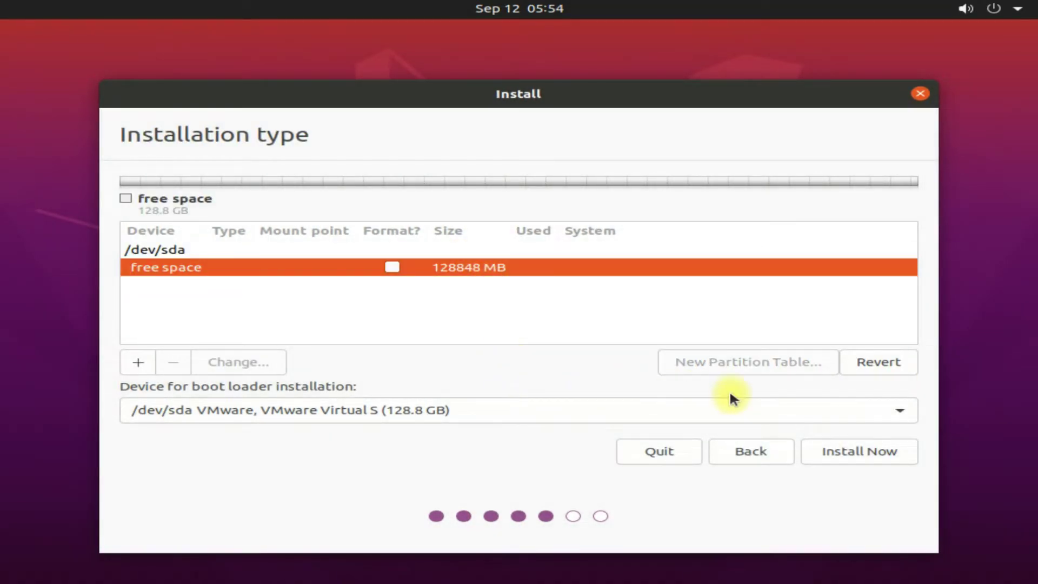
# - Create a 512 MB EFI System Partition at the start of the disk
pyautogui.click(137, 362)
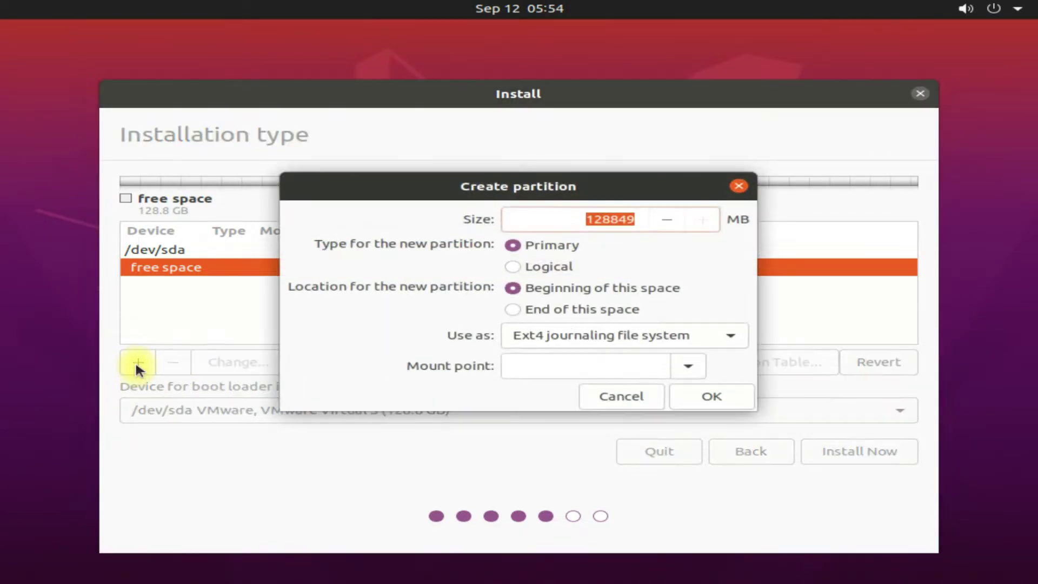
pyautogui.click(585, 218)
pyautogui.moveTo(585, 219); pyautogui.dragTo(634, 219)
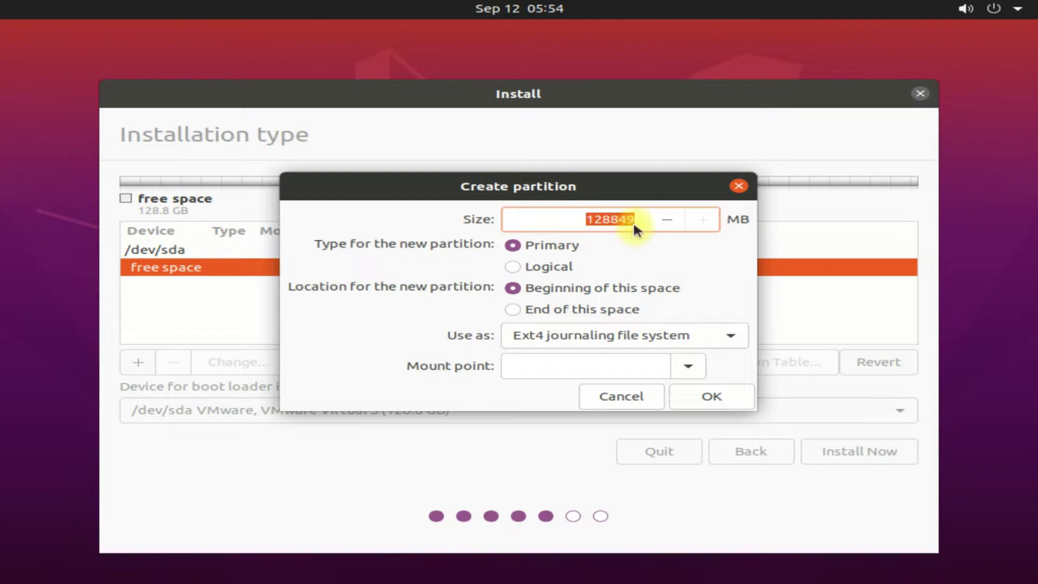
pyautogui.write('51')
pyautogui.write('2')
pyautogui.click(702, 334)
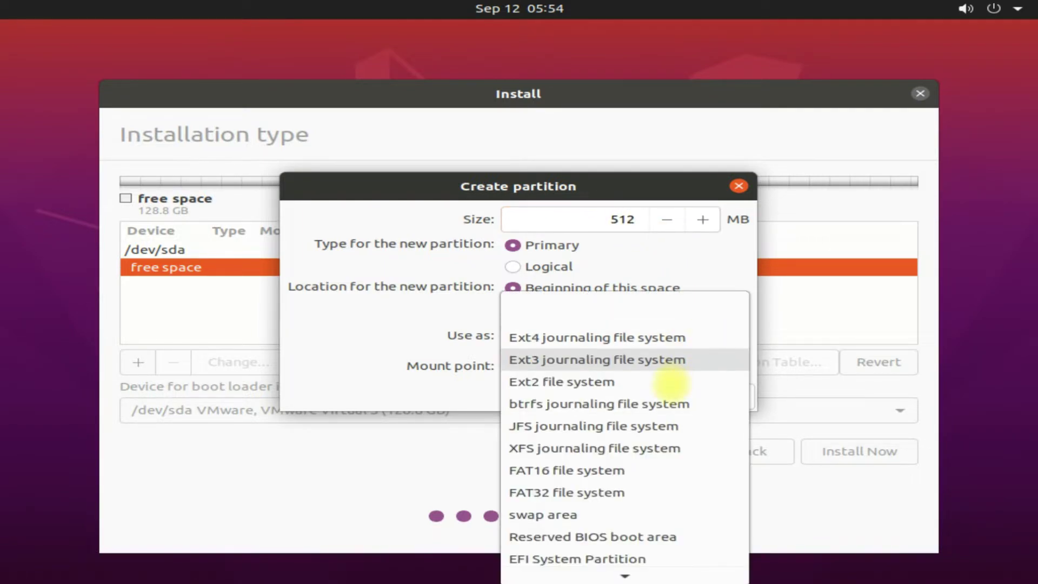
pyautogui.click(586, 558)
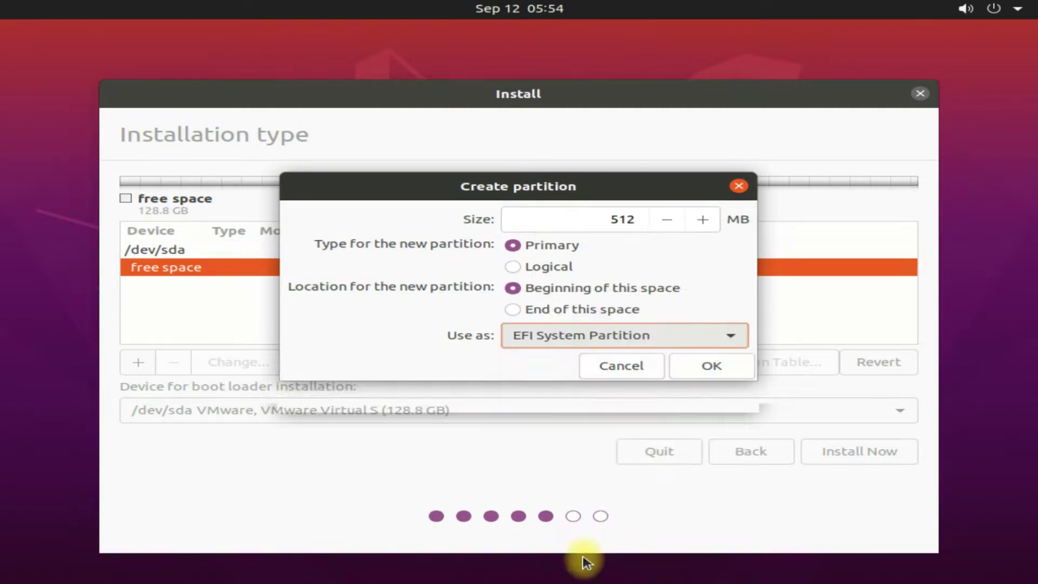
pyautogui.click(711, 366)
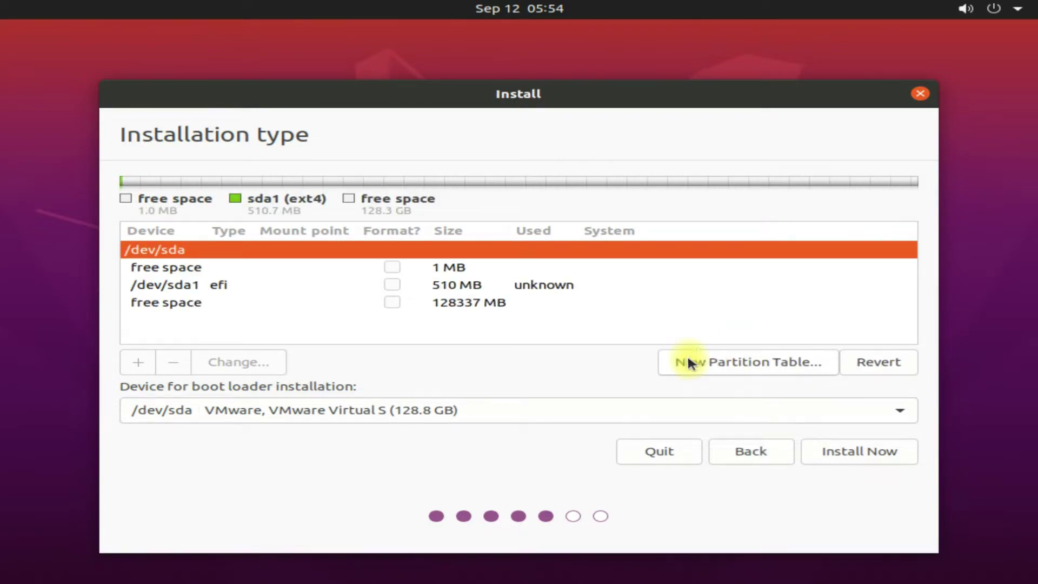
# - Add an 8192 MB swap area partition after the EFI partition and select the remaining free space
pyautogui.click(383, 301)
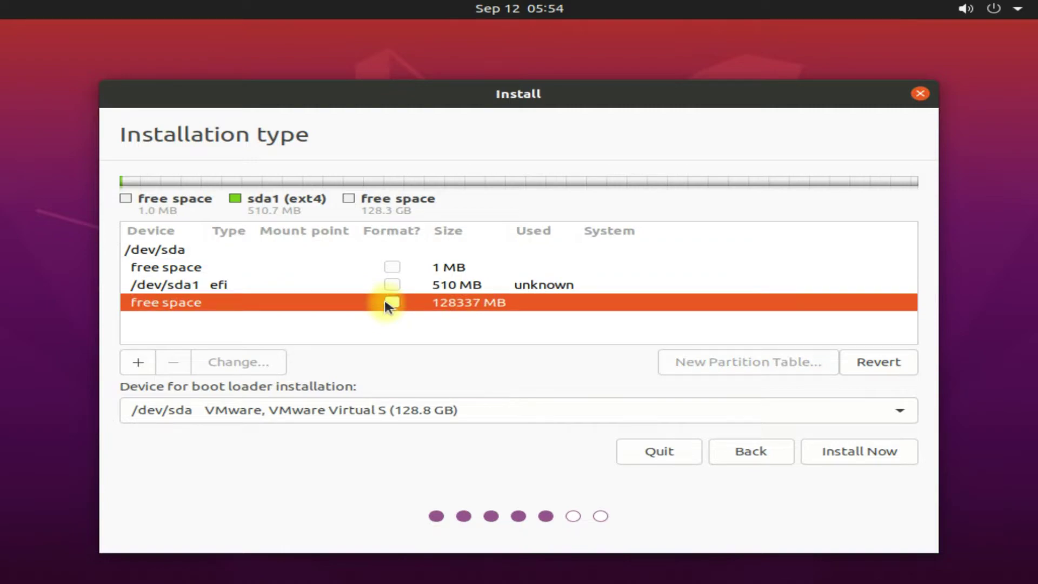
pyautogui.click(138, 362)
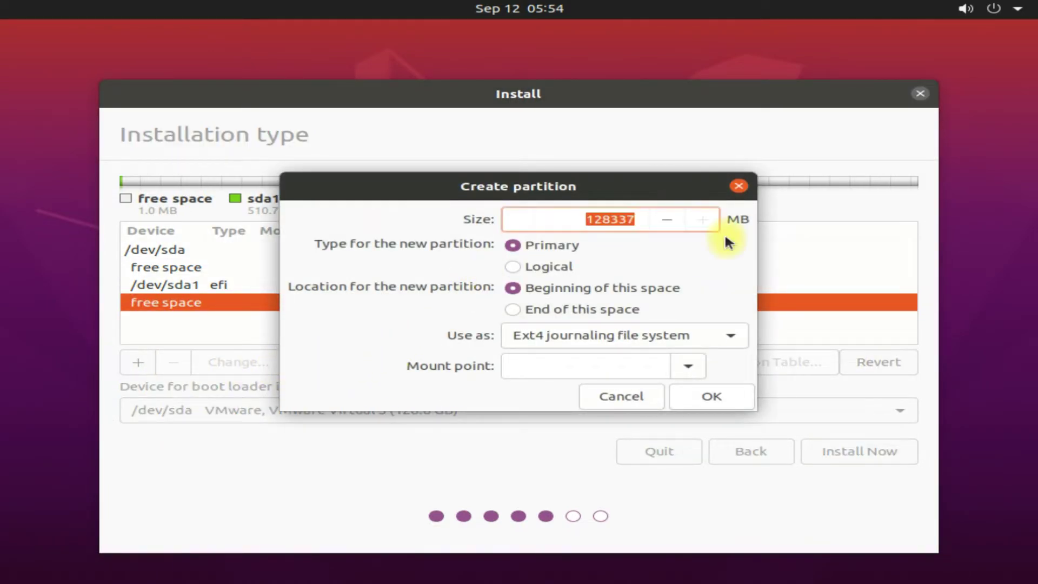
pyautogui.write('8192')
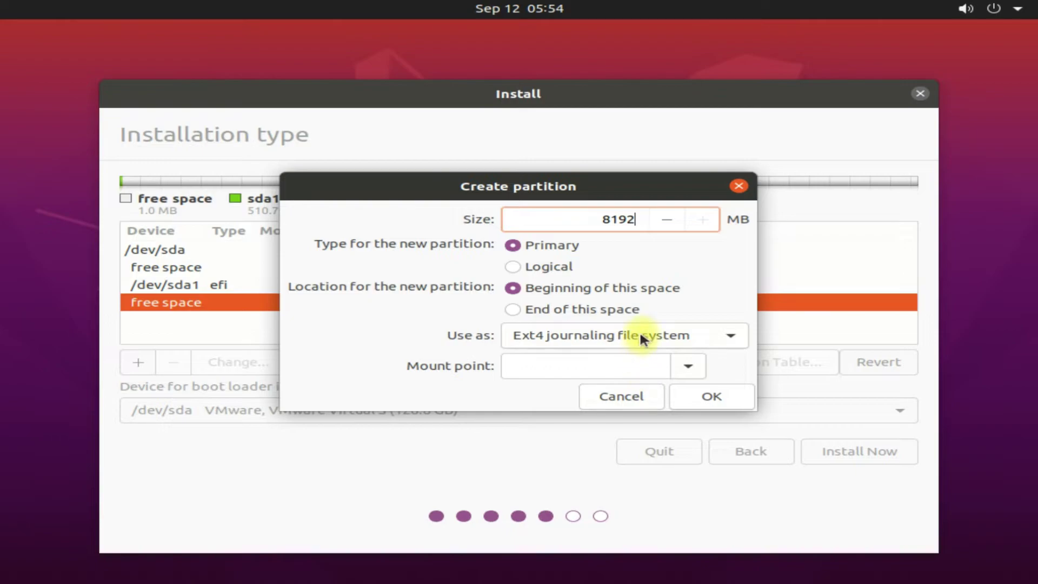
pyautogui.click(639, 334)
pyautogui.click(578, 503)
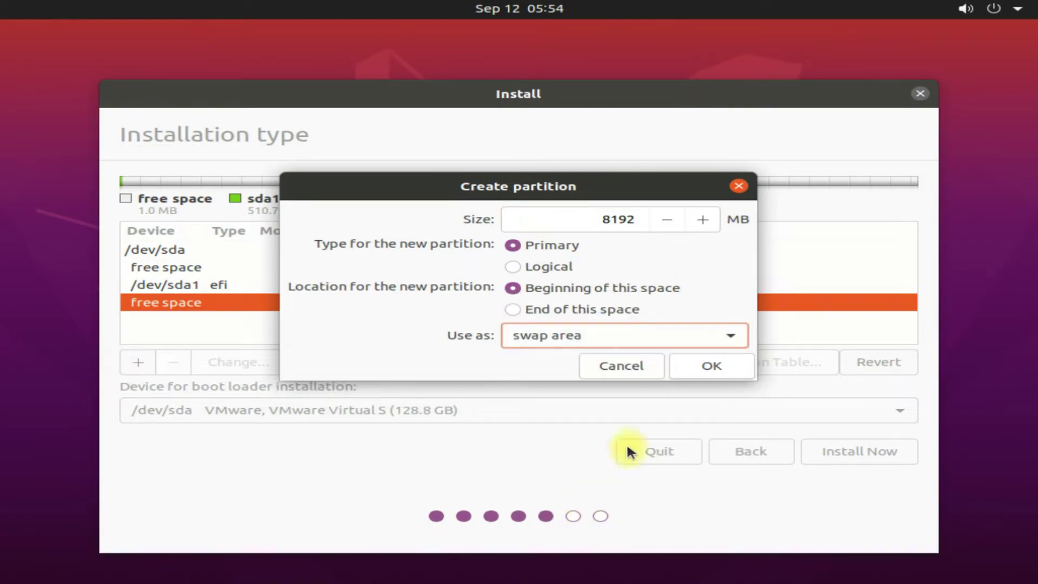
pyautogui.click(711, 366)
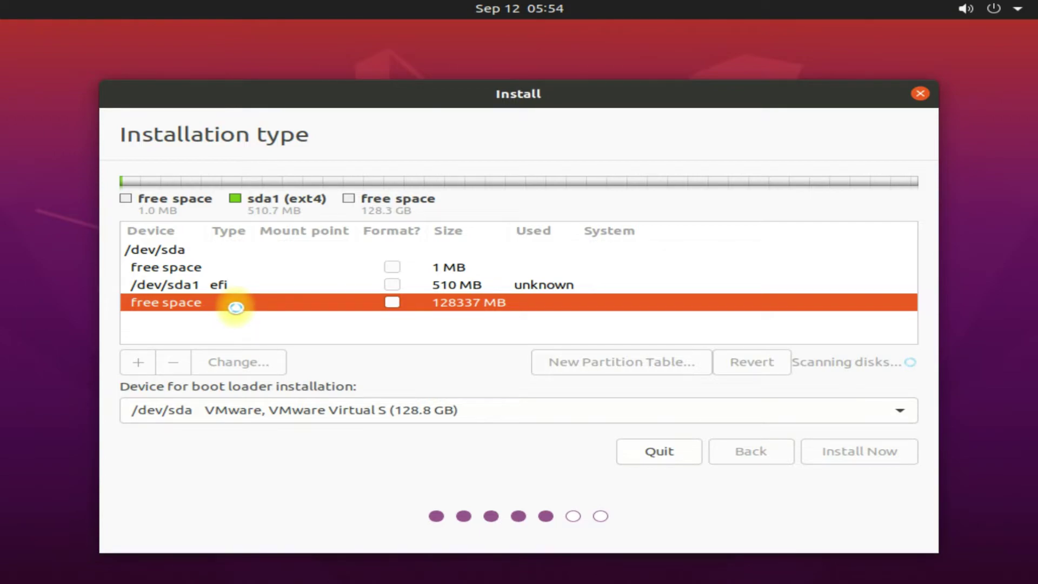
pyautogui.click(211, 320)
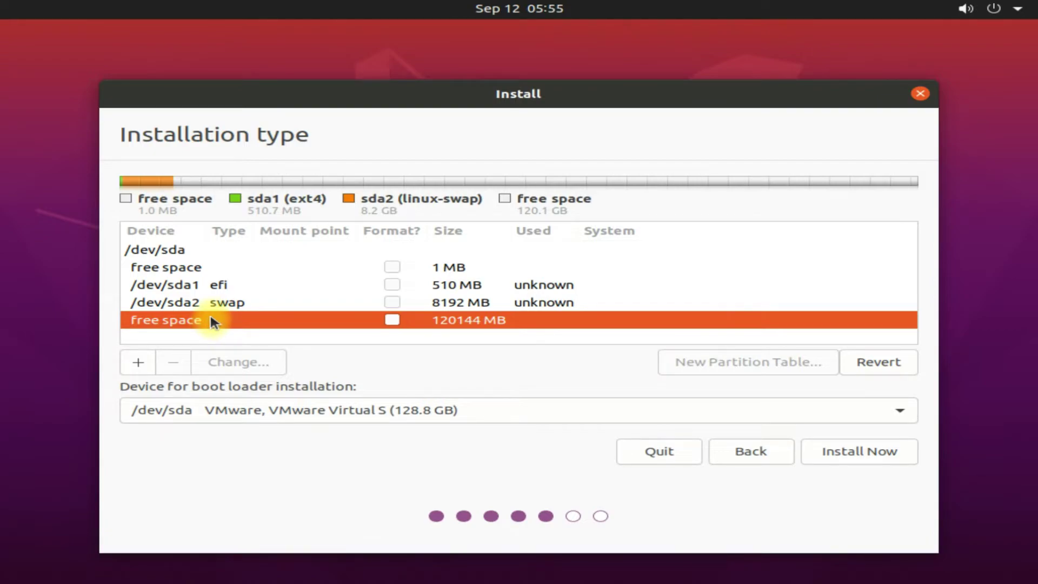
# - Create a btrfs journaling partition mounted at / from all remaining free space
pyautogui.click(140, 361)
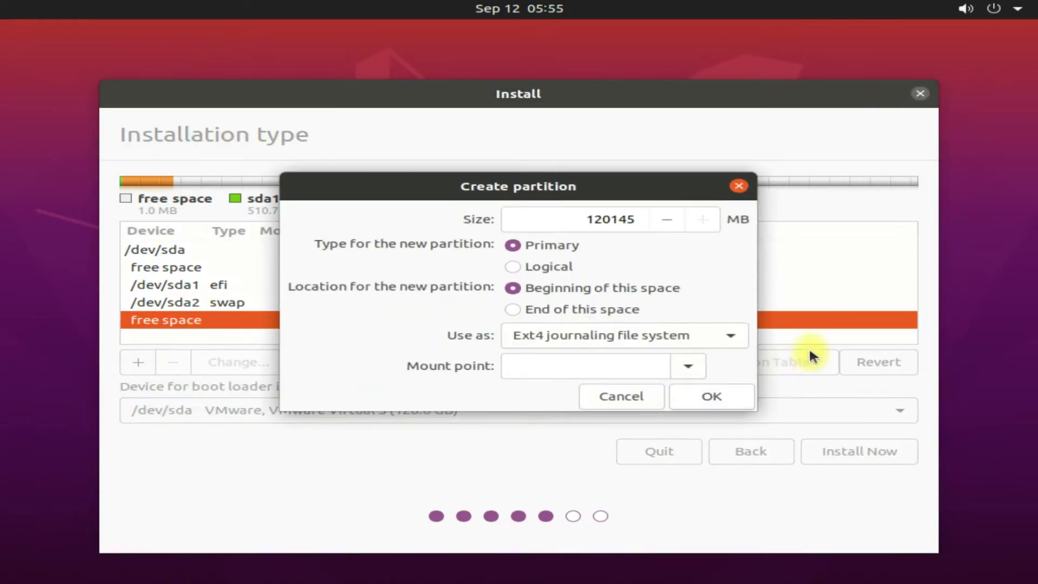
pyautogui.click(688, 366)
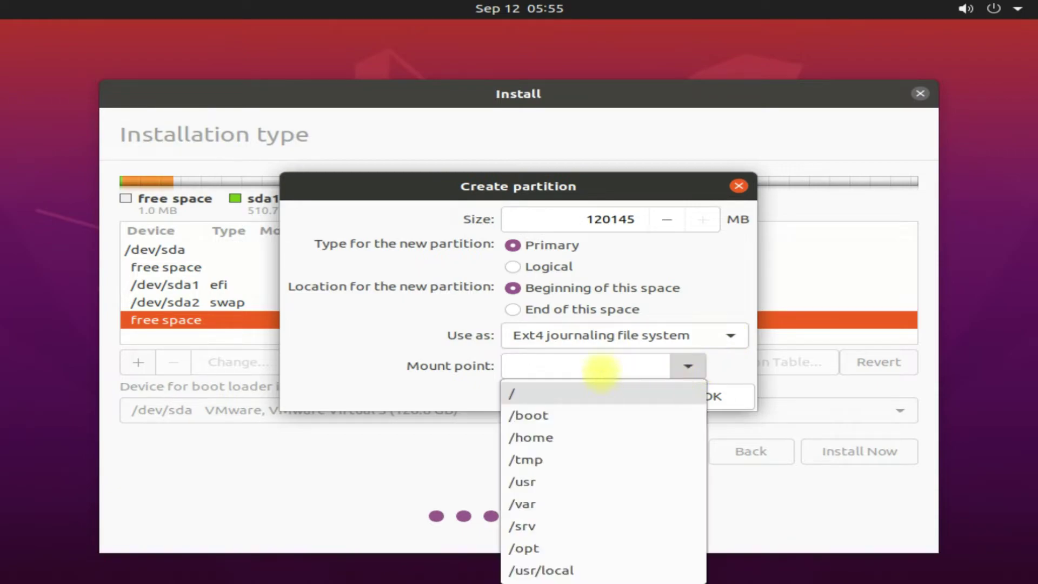
pyautogui.click(555, 393)
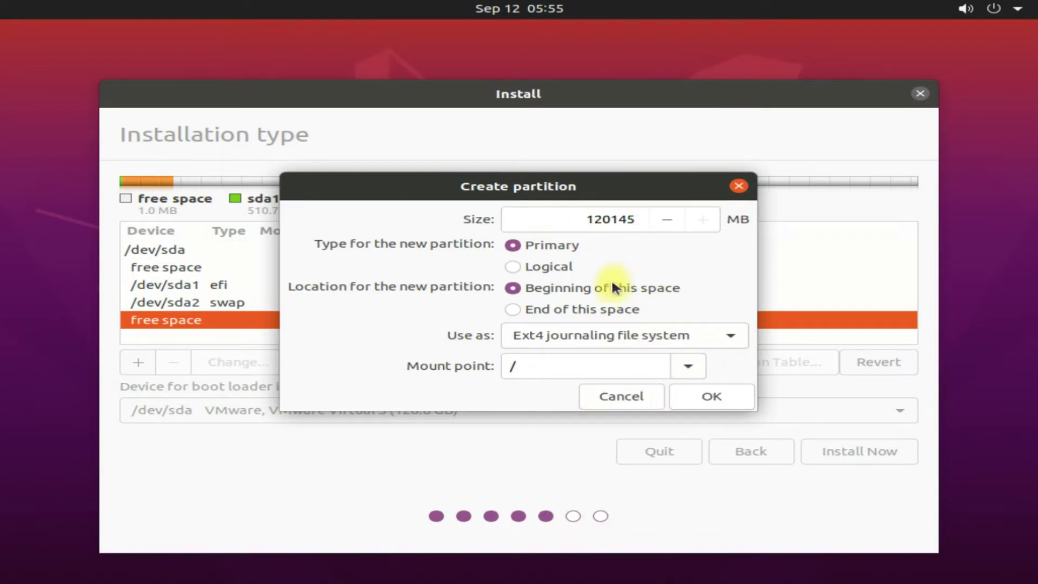
pyautogui.click(734, 339)
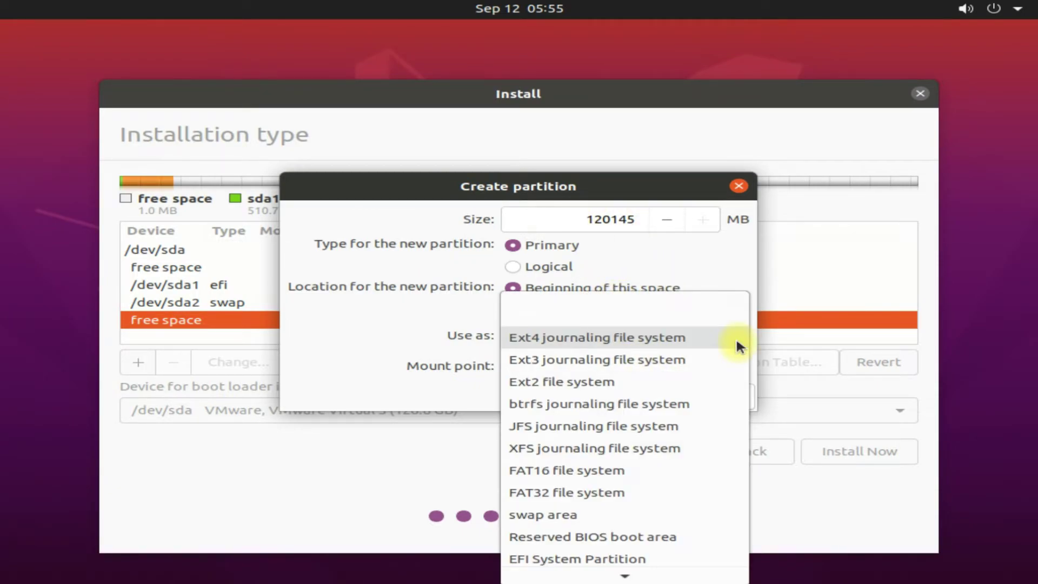
pyautogui.click(581, 401)
pyautogui.click(711, 396)
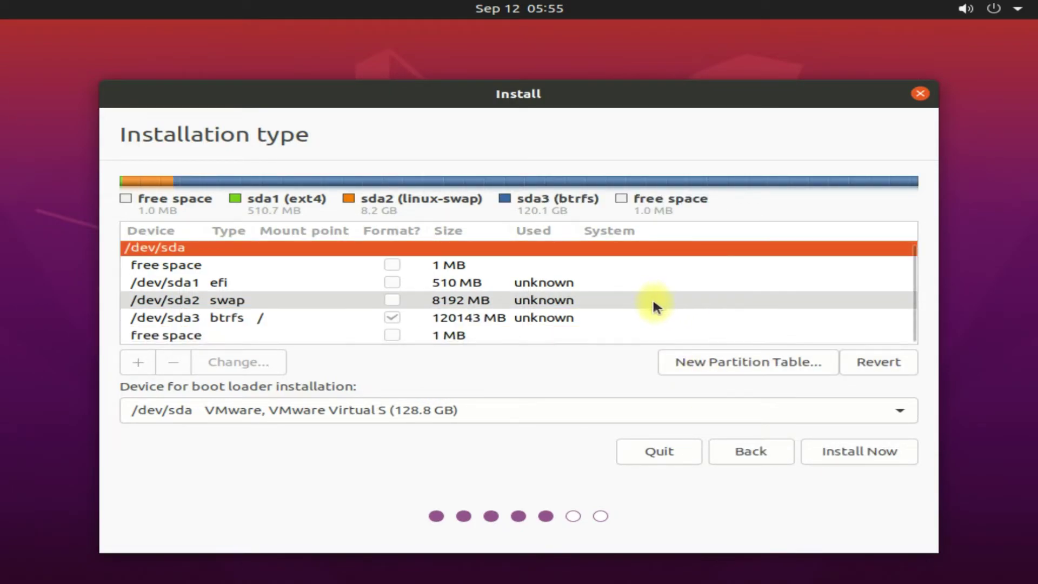
# - Begin installation, confirm writing partition changes to disk, and keep the New York time zone
pyautogui.click(860, 451)
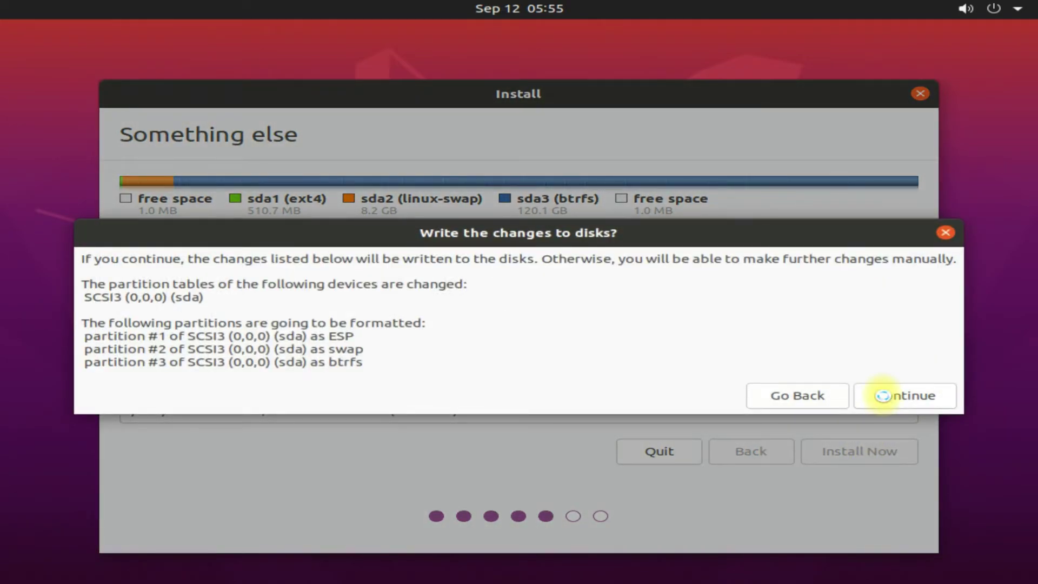
pyautogui.click(883, 394)
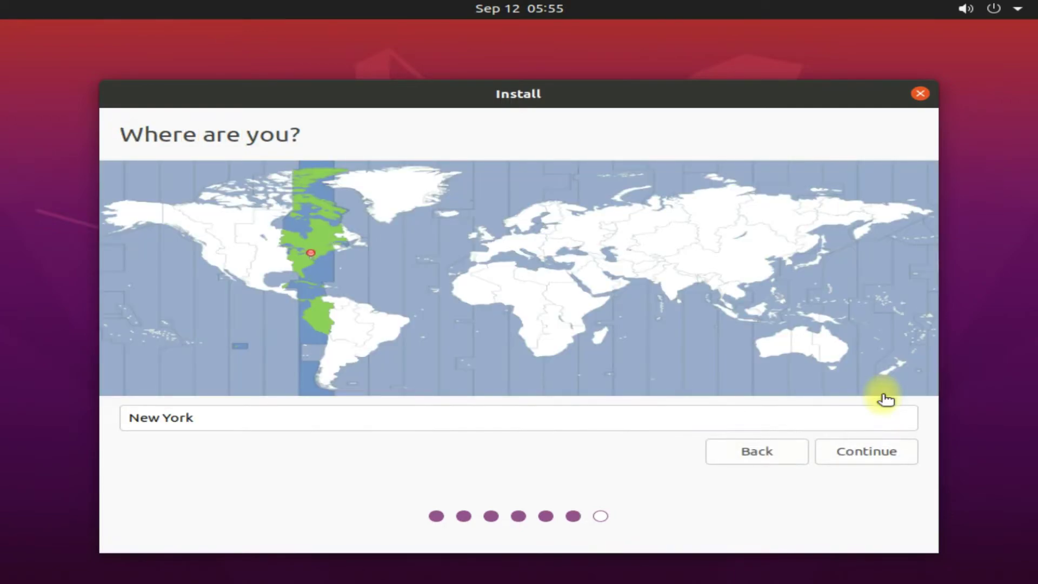
pyautogui.click(867, 452)
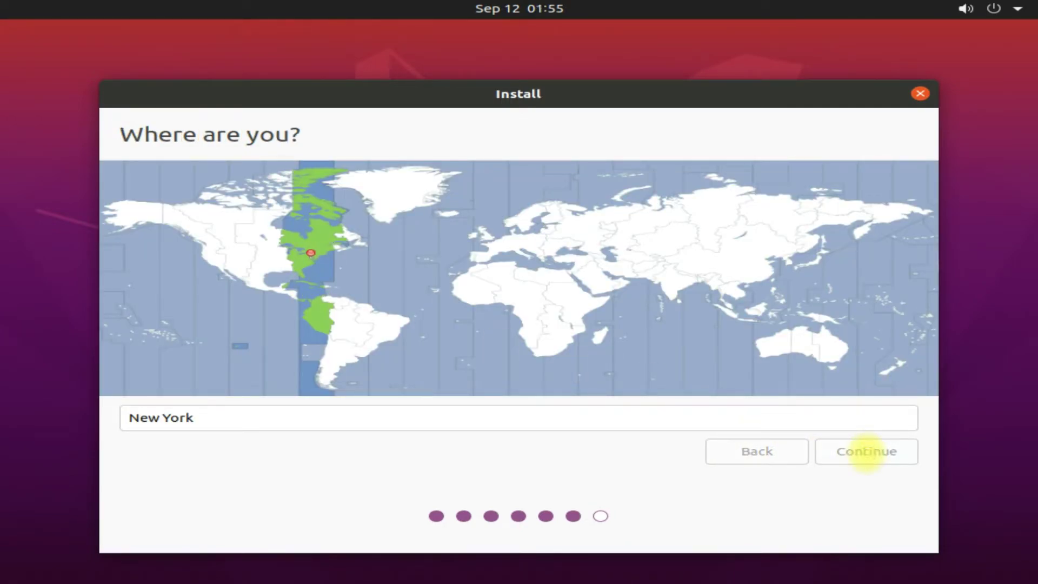
# - Set the computer name to Focal and move on through the username and password fields
pyautogui.tripleClick(369, 217)
pyautogui.write('Focal')
pyautogui.press('Tab')
pyautogui.press('Tab')
pyautogui.press('Tab')
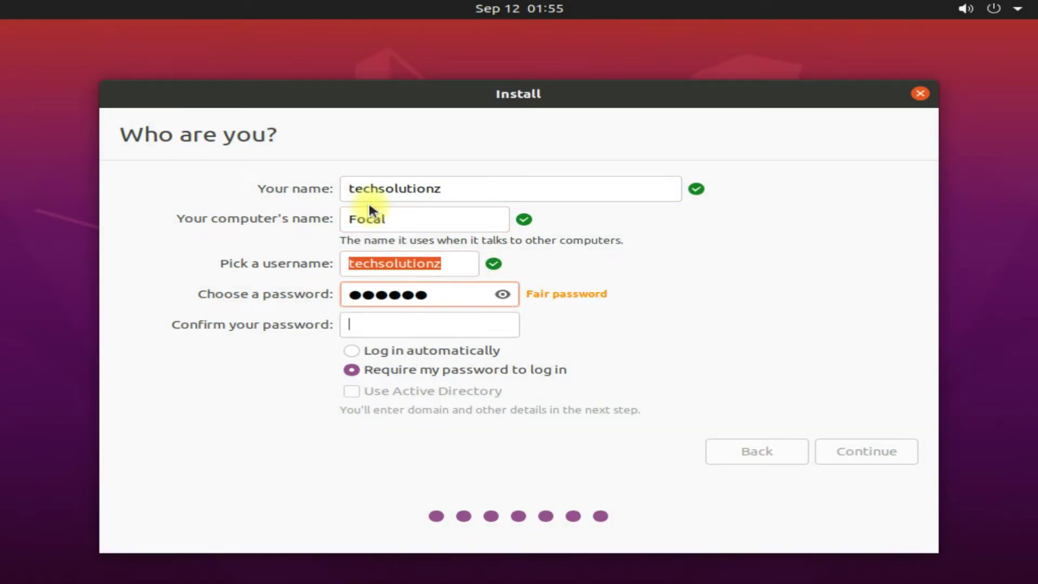
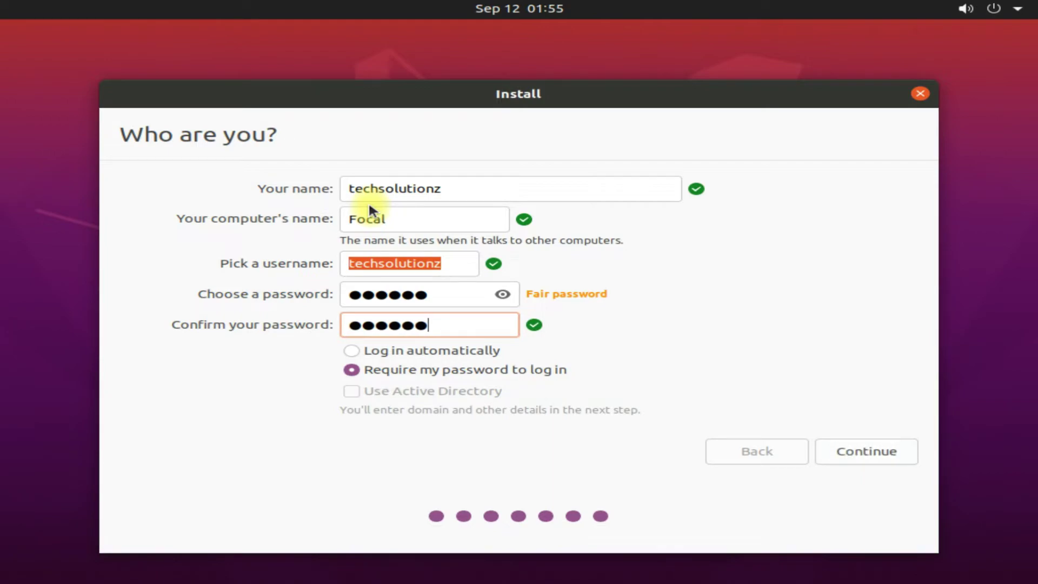
# - Submit the account details and let the Ubuntu installation run to completion
pyautogui.click(866, 451)
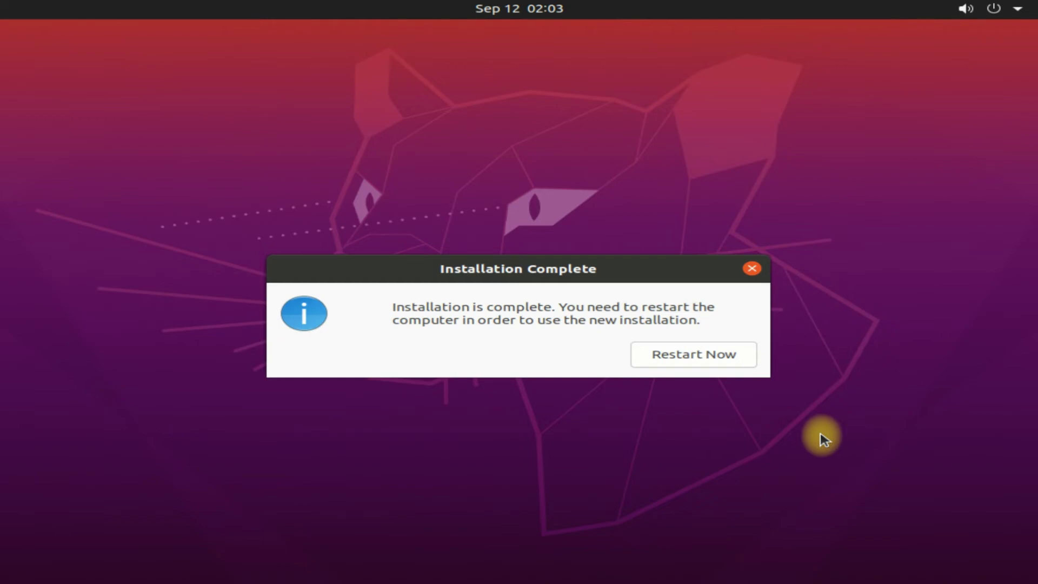
# - Restart into the newly installed system and pick the new user account at login
pyautogui.click(691, 354)
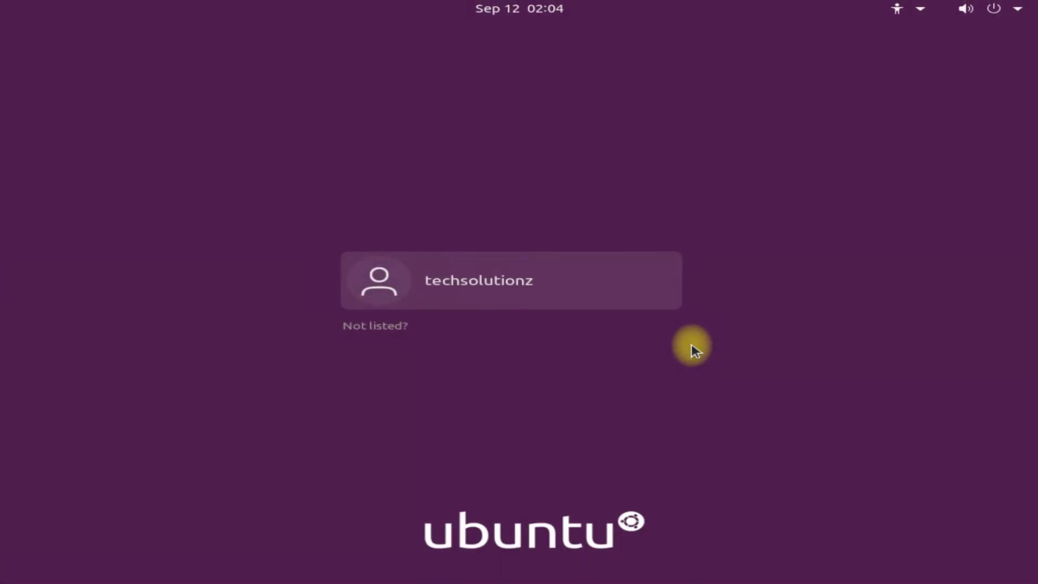
pyautogui.click(505, 269)
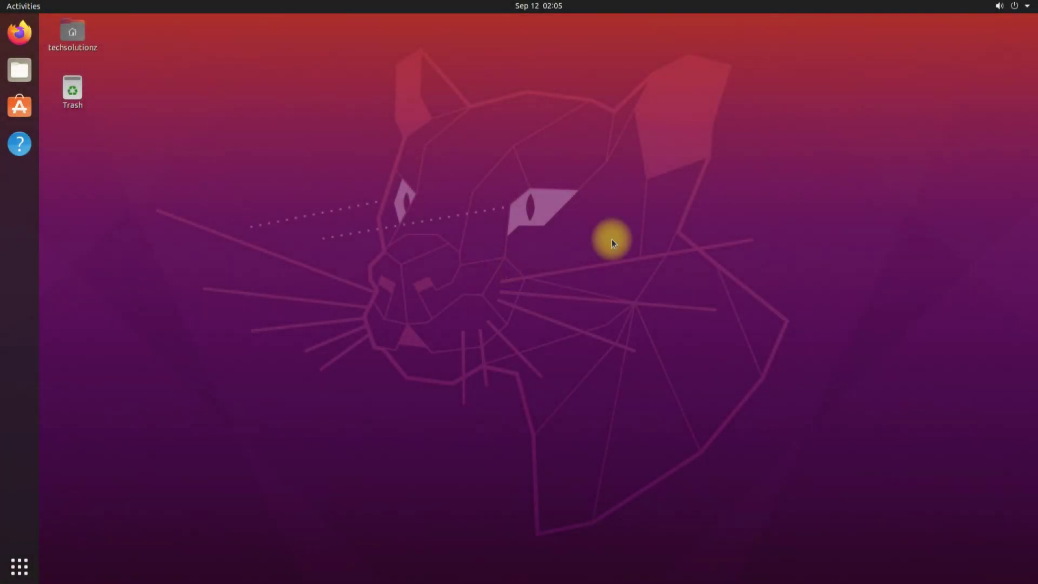
# - Launch Settings from the Show Applications grid
pyautogui.click(20, 566)
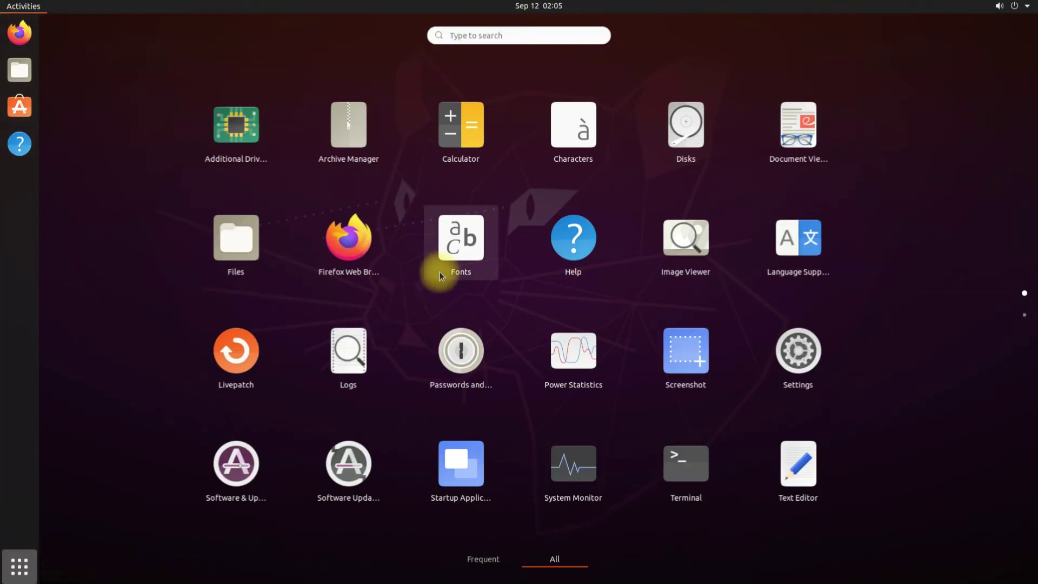
pyautogui.scroll(-1, 439, 272)
pyautogui.scroll(1, 440, 272)
pyautogui.click(815, 341)
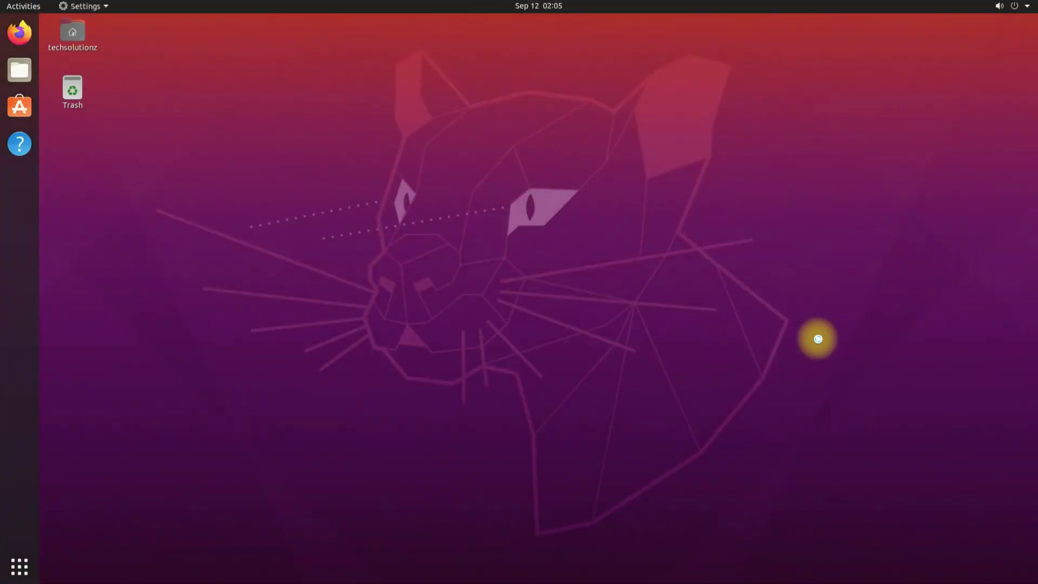